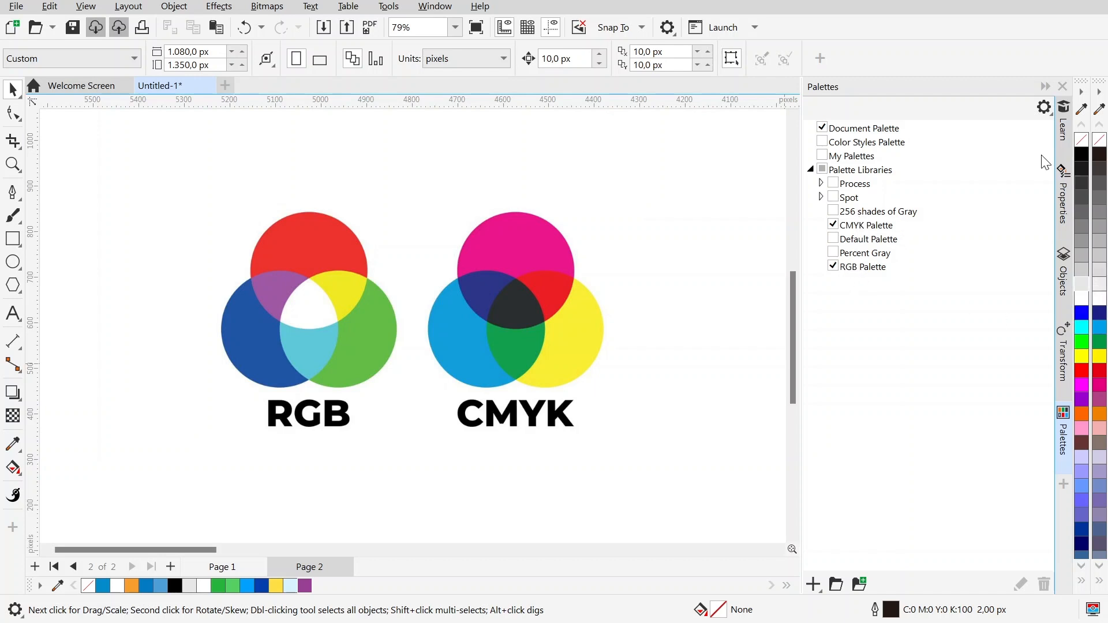
Hide the palette library list and examine the RGB and CMYK color circle diagrams
{"action": "left_click", "coordinate": [1044, 87]}
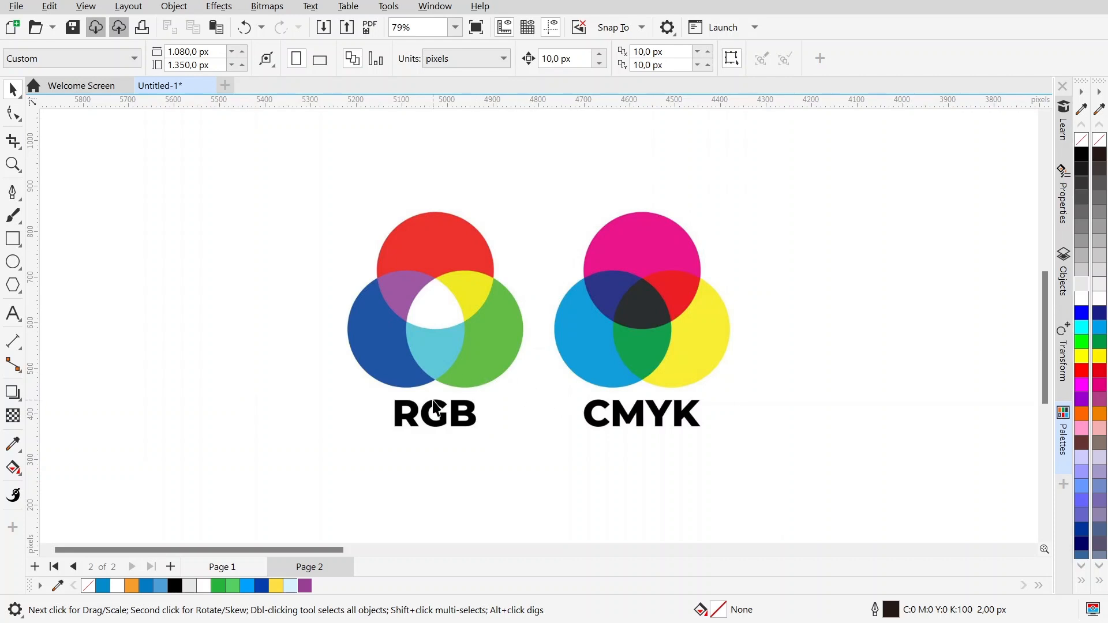
{"action": "scroll", "coordinate": [429, 402], "scroll_direction": "down", "scroll_amount": 3}
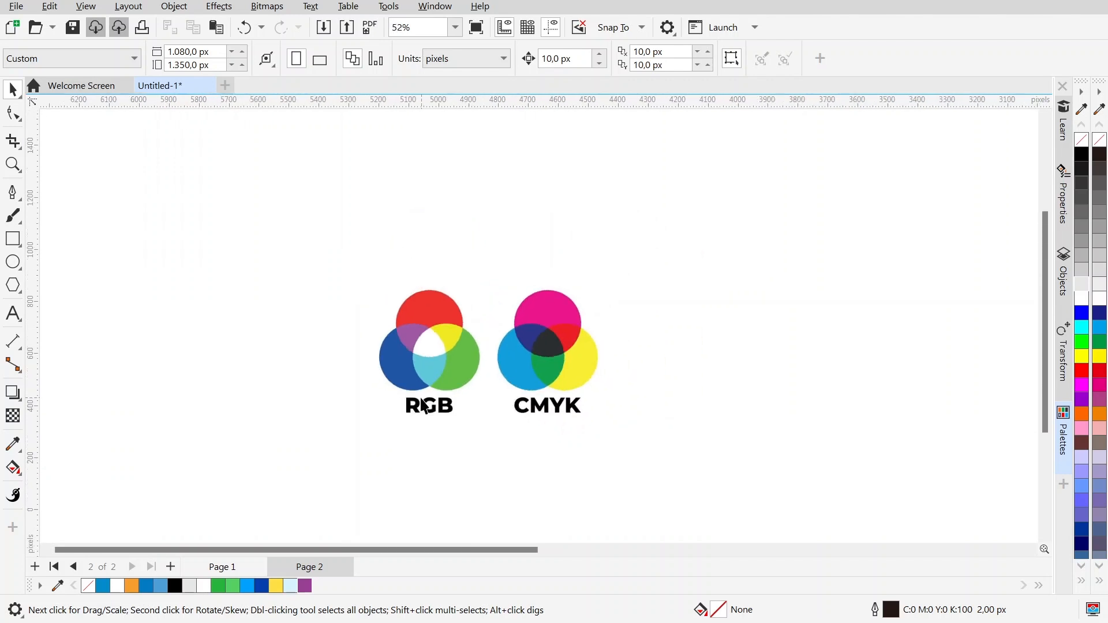
{"action": "scroll", "coordinate": [432, 378], "scroll_direction": "up", "scroll_amount": 1}
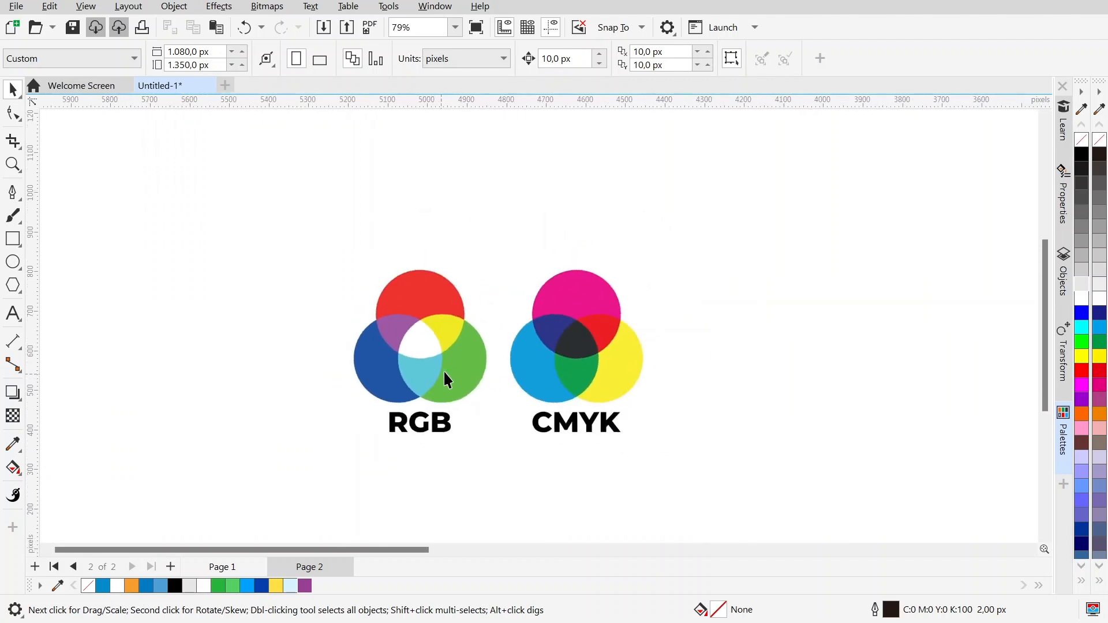
{"action": "scroll", "coordinate": [462, 374], "scroll_direction": "up", "scroll_amount": 2}
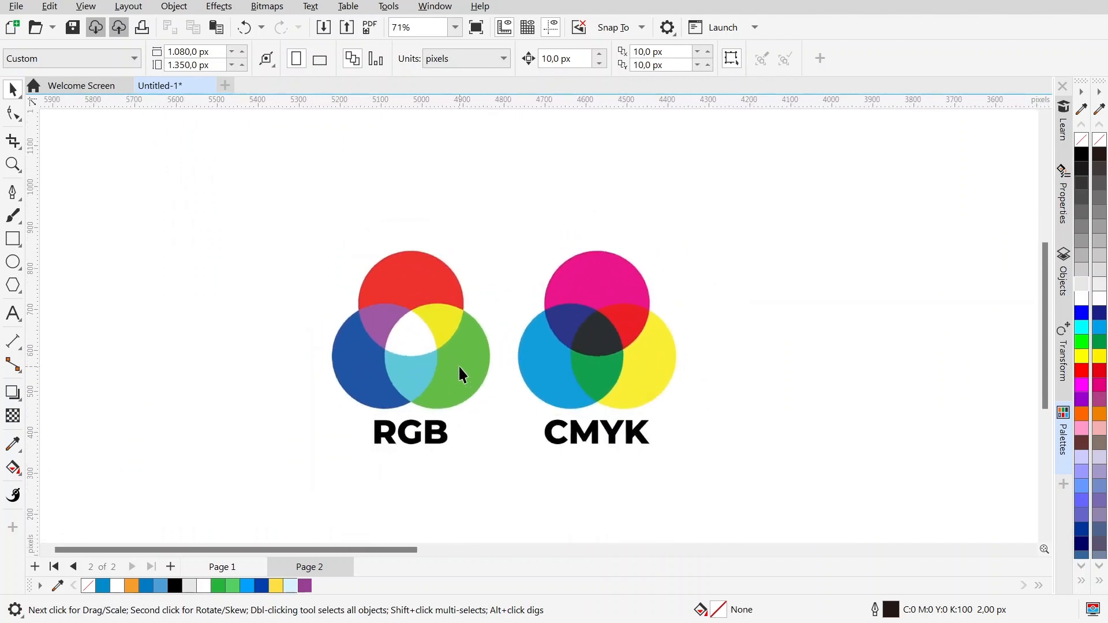
{"action": "scroll", "coordinate": [401, 557], "scroll_direction": "right", "scroll_amount": 5}
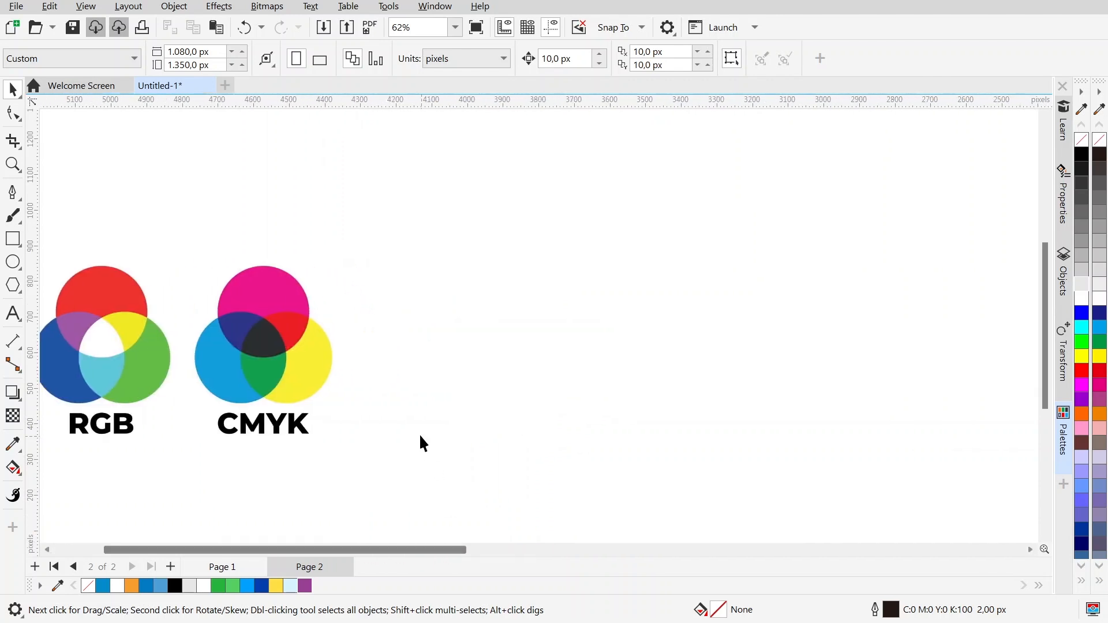
Examine the purple Bimbingan Belajar poster on Page 2 as a whole and up close
{"action": "scroll", "coordinate": [373, 391], "scroll_direction": "down", "scroll_amount": 8}
{"action": "scroll", "coordinate": [750, 398], "scroll_direction": "up", "scroll_amount": 2}
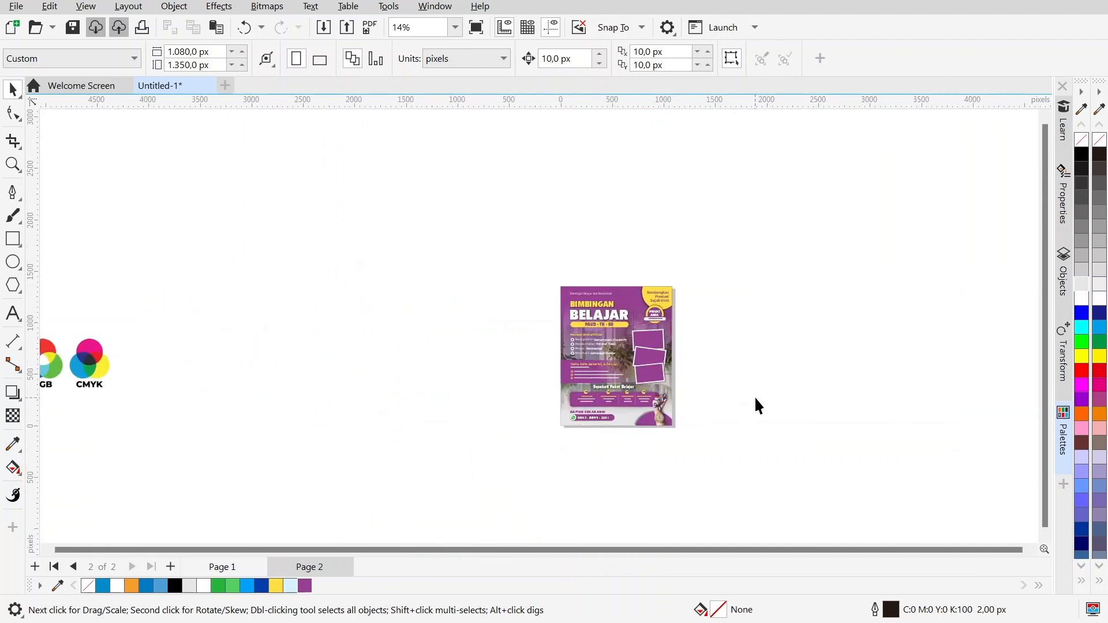
{"action": "scroll", "coordinate": [716, 375], "scroll_direction": "up", "scroll_amount": 4}
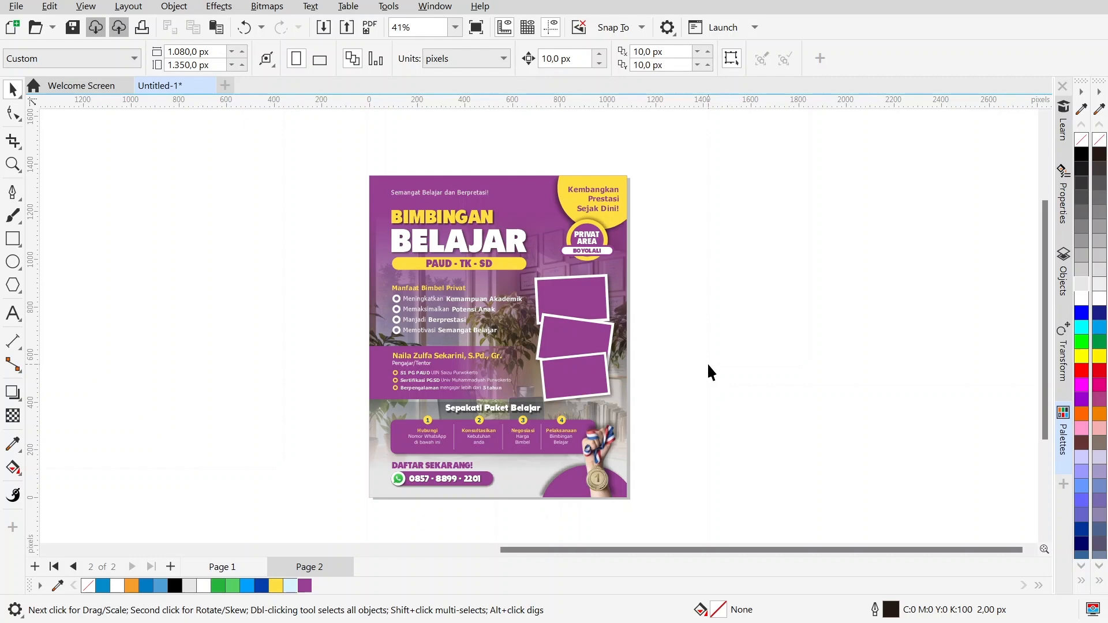
{"action": "scroll", "coordinate": [525, 320], "scroll_direction": "down", "scroll_amount": 1}
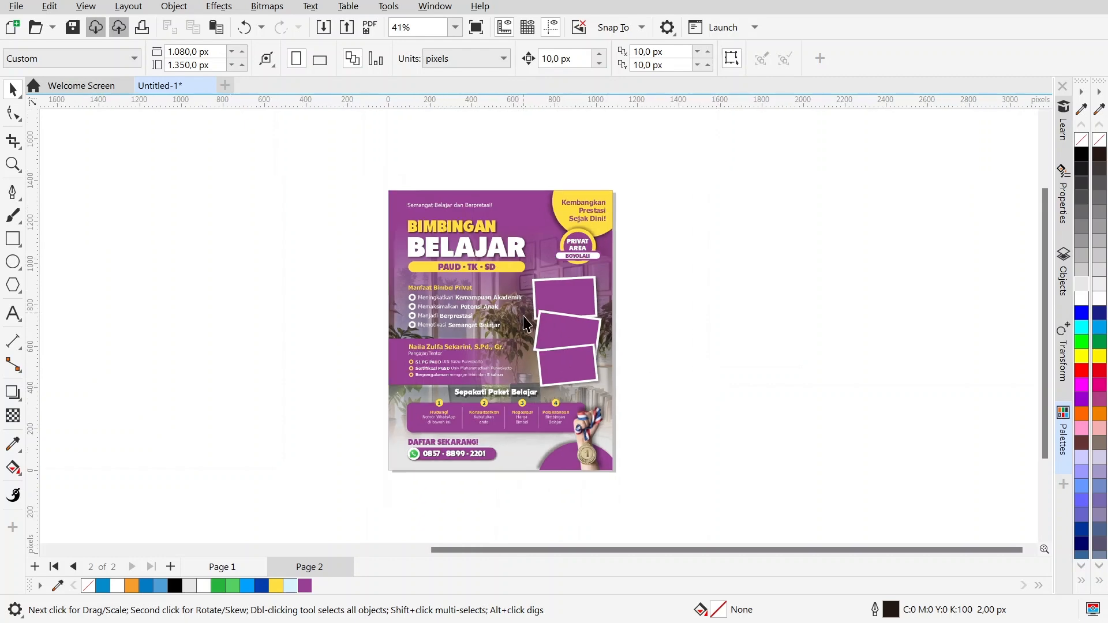
{"action": "scroll", "coordinate": [535, 357], "scroll_direction": "up", "scroll_amount": 2}
{"action": "scroll", "coordinate": [485, 300], "scroll_direction": "down", "scroll_amount": 1}
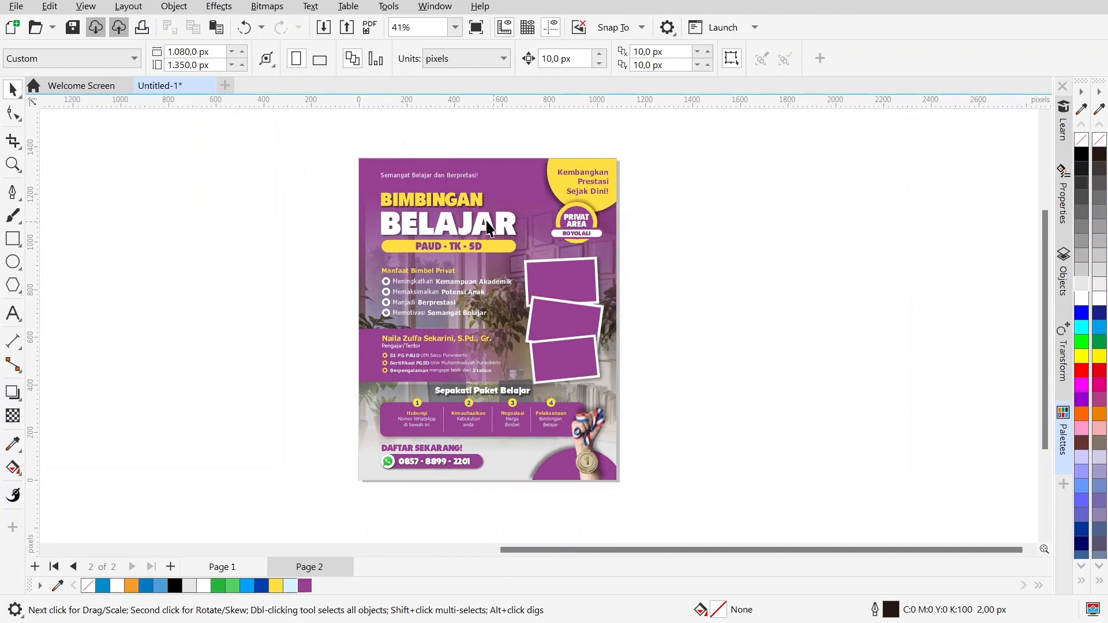
{"action": "scroll", "coordinate": [495, 338], "scroll_direction": "up", "scroll_amount": 1}
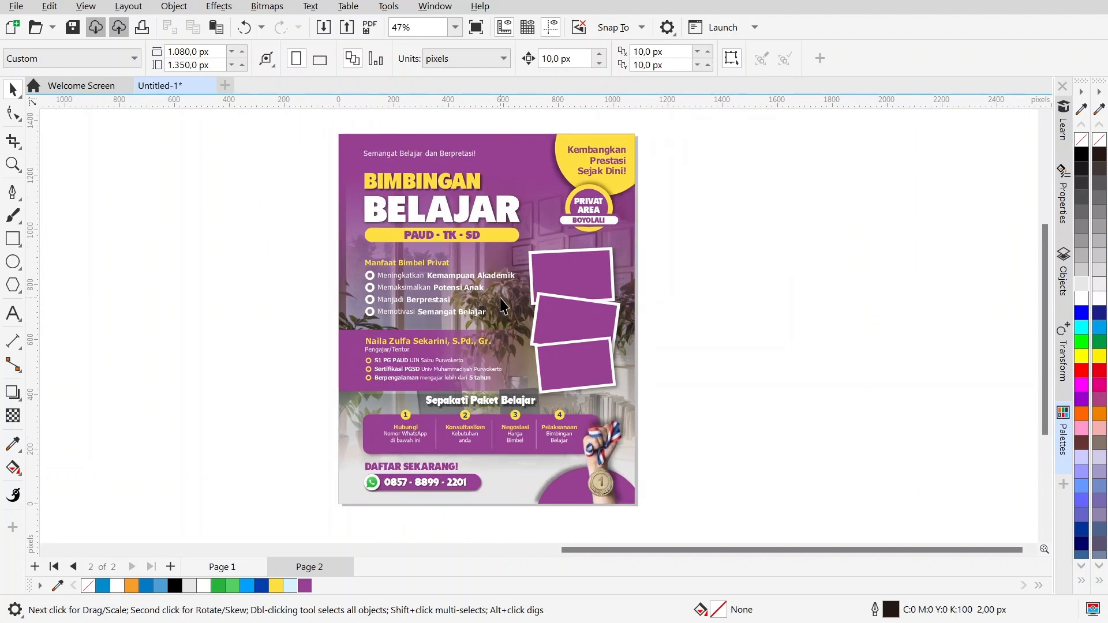
{"action": "scroll", "coordinate": [500, 300], "scroll_direction": "down", "scroll_amount": 1}
{"action": "scroll", "coordinate": [501, 283], "scroll_direction": "up", "scroll_amount": 1}
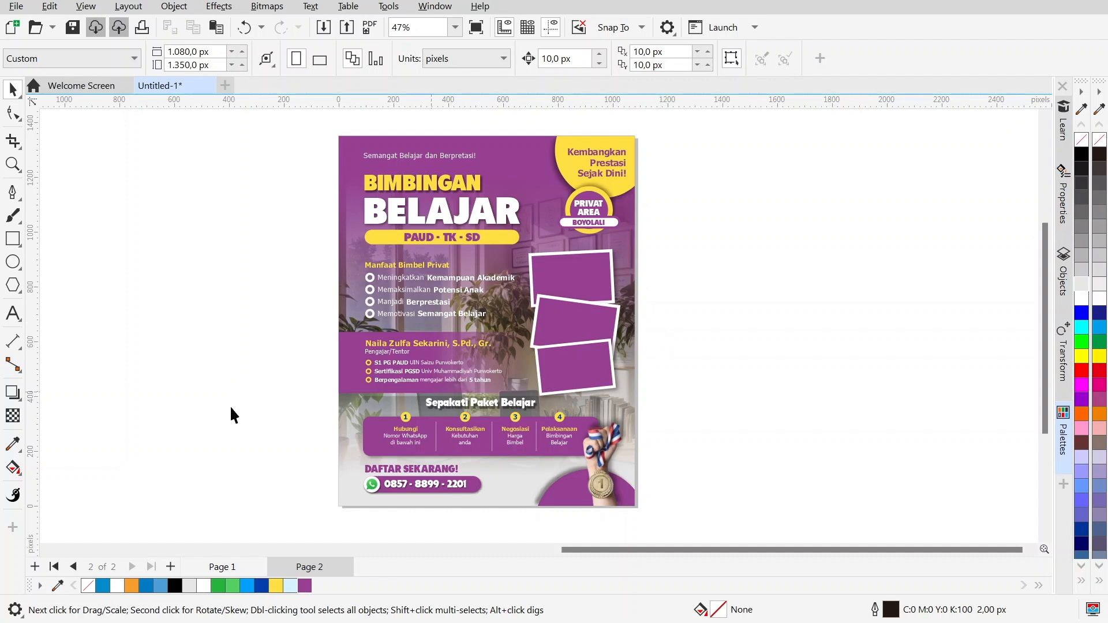
Check the color model values of the poster's purple and background areas with the Color Eyedropper
{"action": "left_click", "coordinate": [15, 449]}
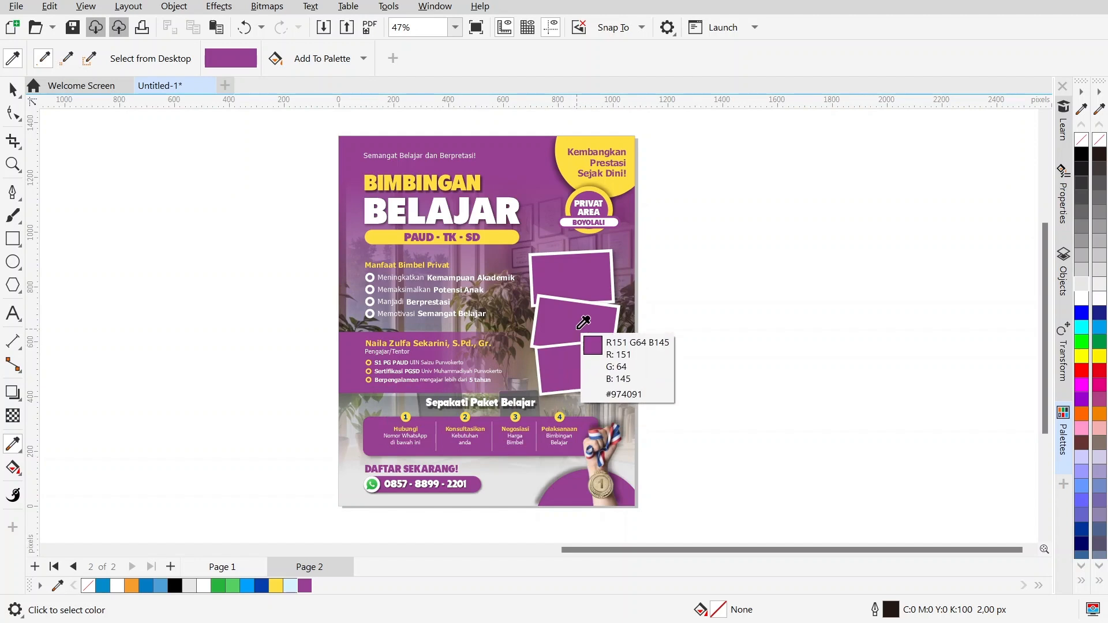
{"action": "left_click", "coordinate": [13, 88]}
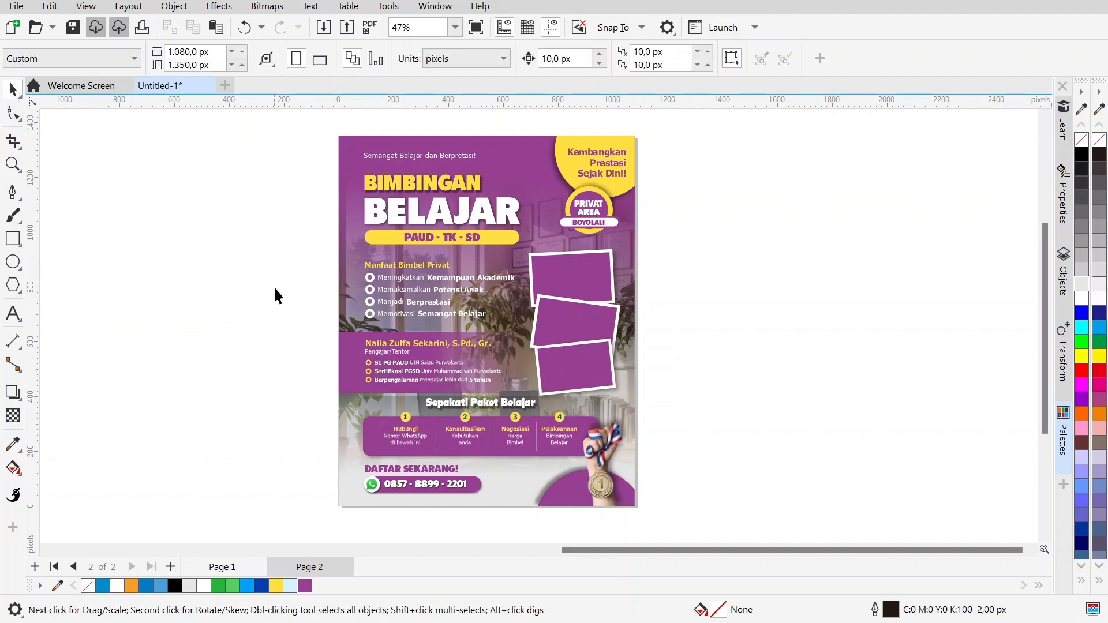
{"action": "left_click", "coordinate": [12, 445]}
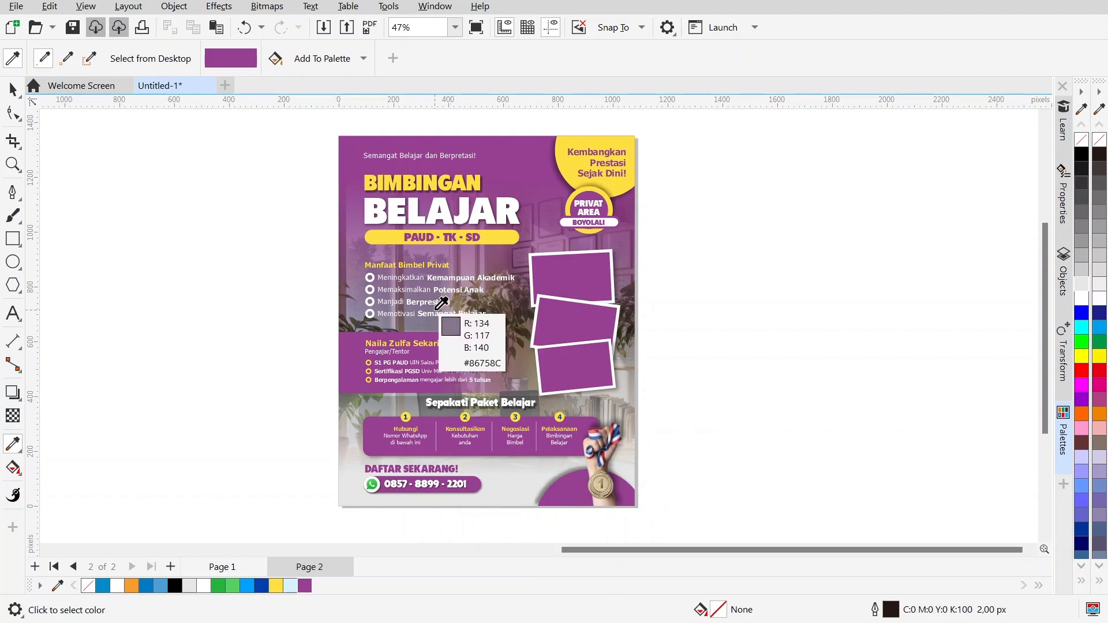
{"action": "scroll", "coordinate": [437, 299], "scroll_direction": "down", "scroll_amount": 1}
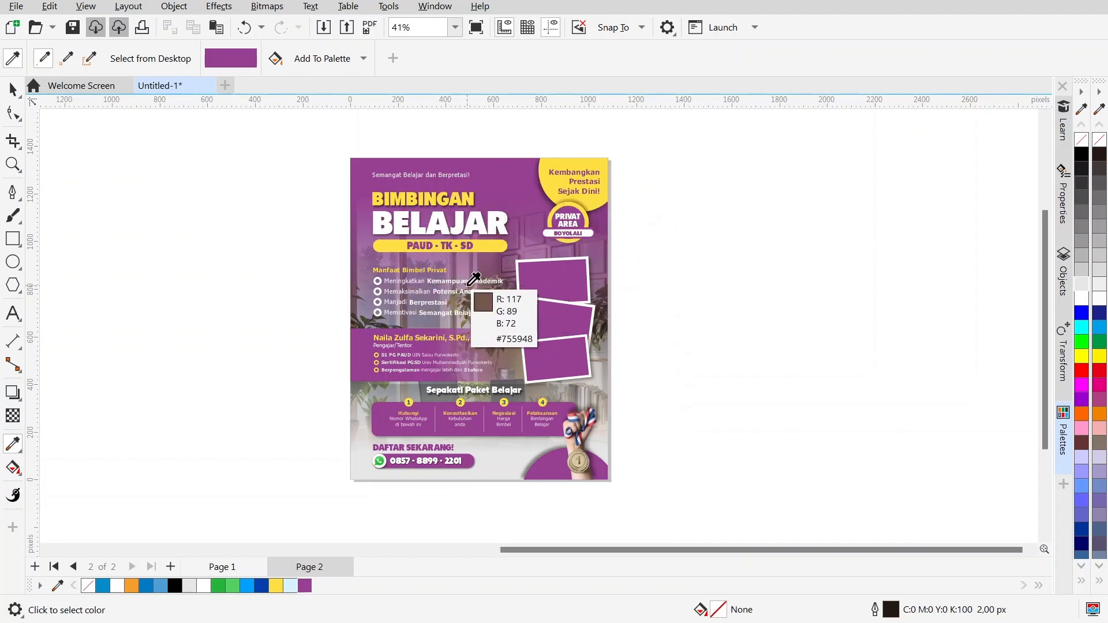
{"action": "scroll", "coordinate": [473, 278], "scroll_direction": "up", "scroll_amount": 1}
{"action": "scroll", "coordinate": [473, 278], "scroll_direction": "down", "scroll_amount": 1}
{"action": "scroll", "coordinate": [473, 278], "scroll_direction": "down", "scroll_amount": 1}
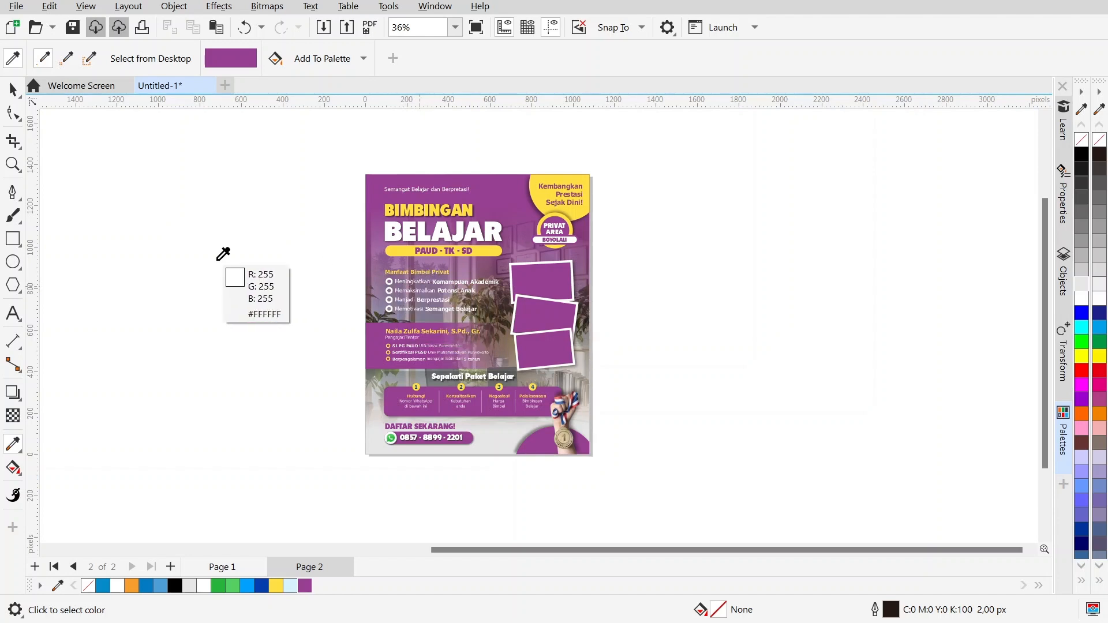
{"action": "left_click", "coordinate": [12, 90]}
Select all objects of the Bimbingan Belajar poster and place a copy of them beside the original
{"action": "scroll", "coordinate": [259, 327], "scroll_direction": "down", "scroll_amount": 2}
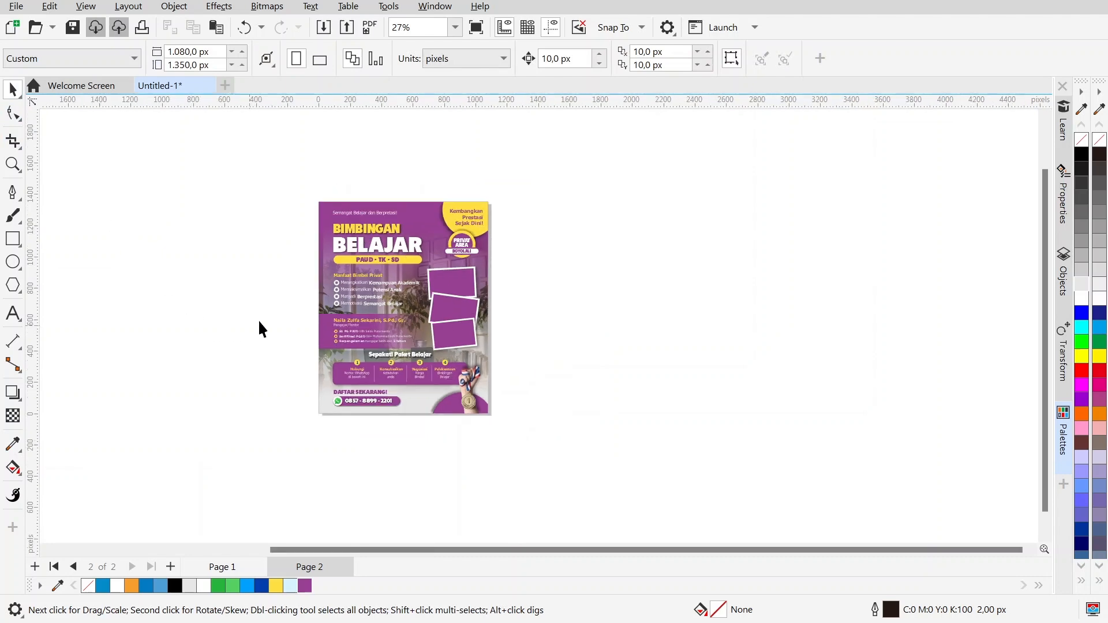
{"action": "scroll", "coordinate": [314, 297], "scroll_direction": "up", "scroll_amount": 2}
{"action": "scroll", "coordinate": [407, 266], "scroll_direction": "down", "scroll_amount": 1}
{"action": "scroll", "coordinate": [407, 265], "scroll_direction": "up", "scroll_amount": 2}
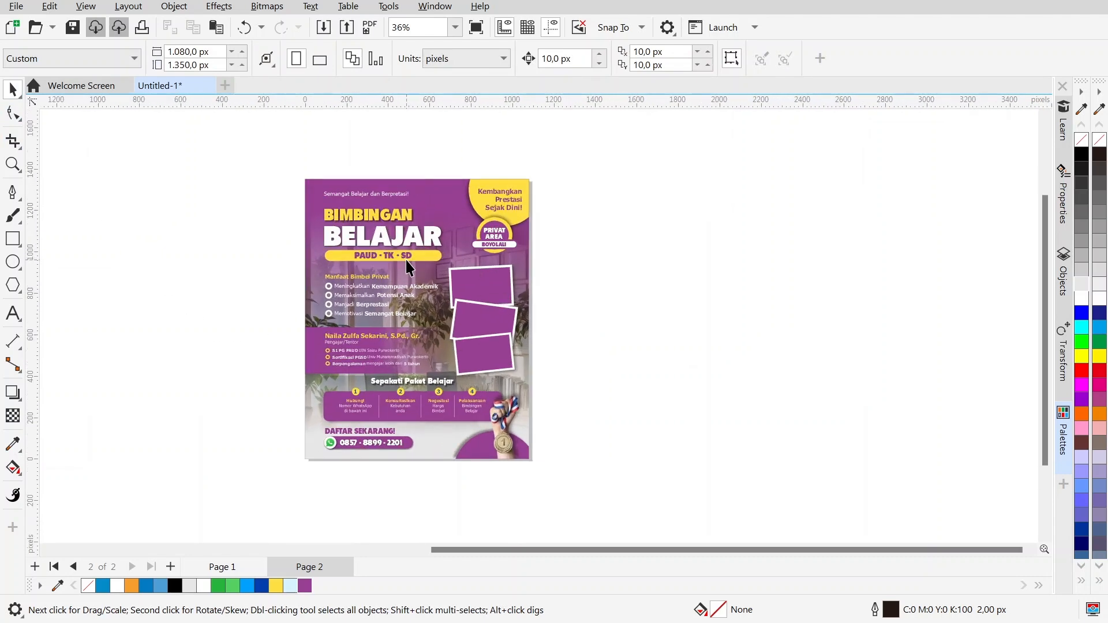
{"action": "scroll", "coordinate": [332, 230], "scroll_direction": "down", "scroll_amount": 1}
{"action": "left_click_drag", "start_coordinate": [279, 155], "coordinate": [552, 476]}
{"action": "left_click_drag", "start_coordinate": [404, 348], "coordinate": [648, 358]}
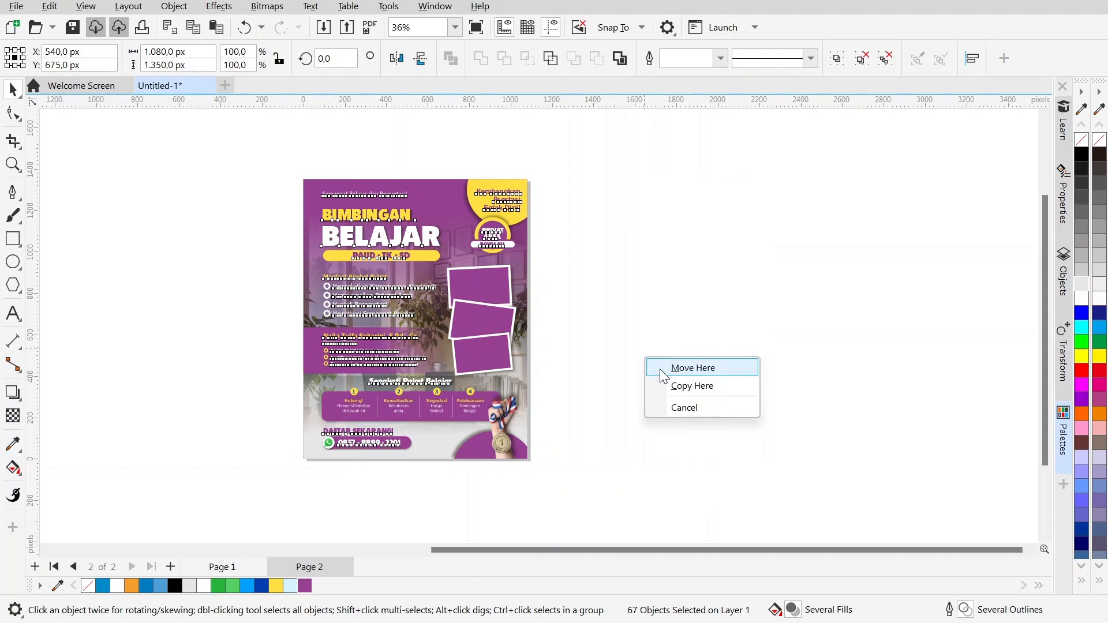
{"action": "left_click", "coordinate": [687, 386]}
{"action": "scroll", "coordinate": [639, 321], "scroll_direction": "down", "scroll_amount": 1}
{"action": "scroll", "coordinate": [639, 321], "scroll_direction": "up", "scroll_amount": 1}
{"action": "left_click", "coordinate": [760, 359]}
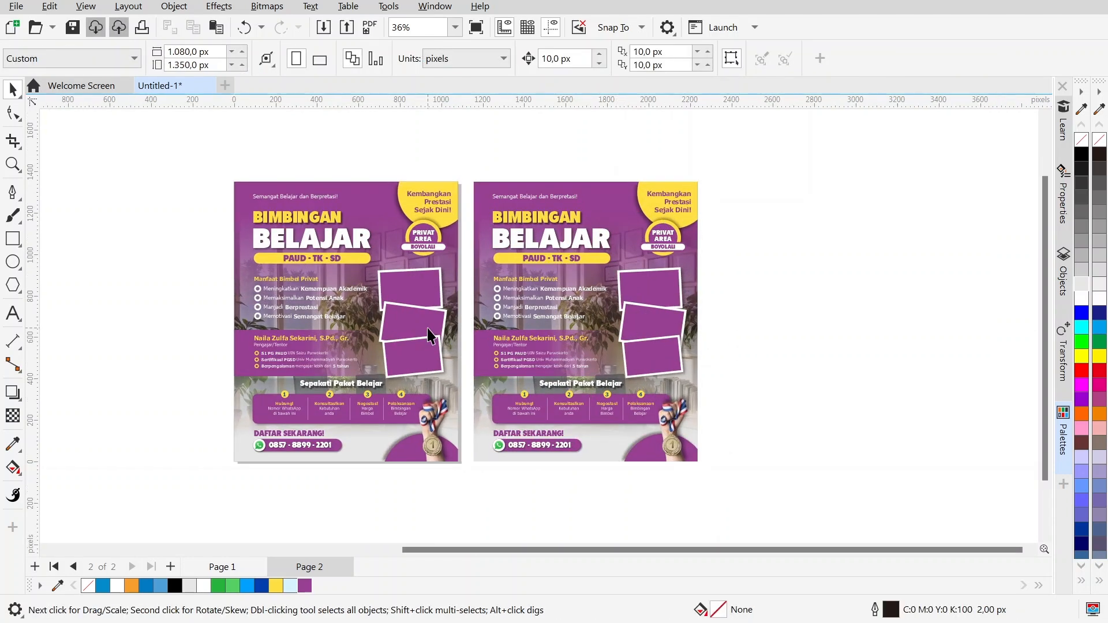
Select the whole copied poster and open Find and Replace in Replace Objects mode
{"action": "scroll", "coordinate": [427, 334], "scroll_direction": "down", "scroll_amount": 2}
{"action": "scroll", "coordinate": [486, 294], "scroll_direction": "up", "scroll_amount": 2}
{"action": "scroll", "coordinate": [486, 293], "scroll_direction": "up", "scroll_amount": 1}
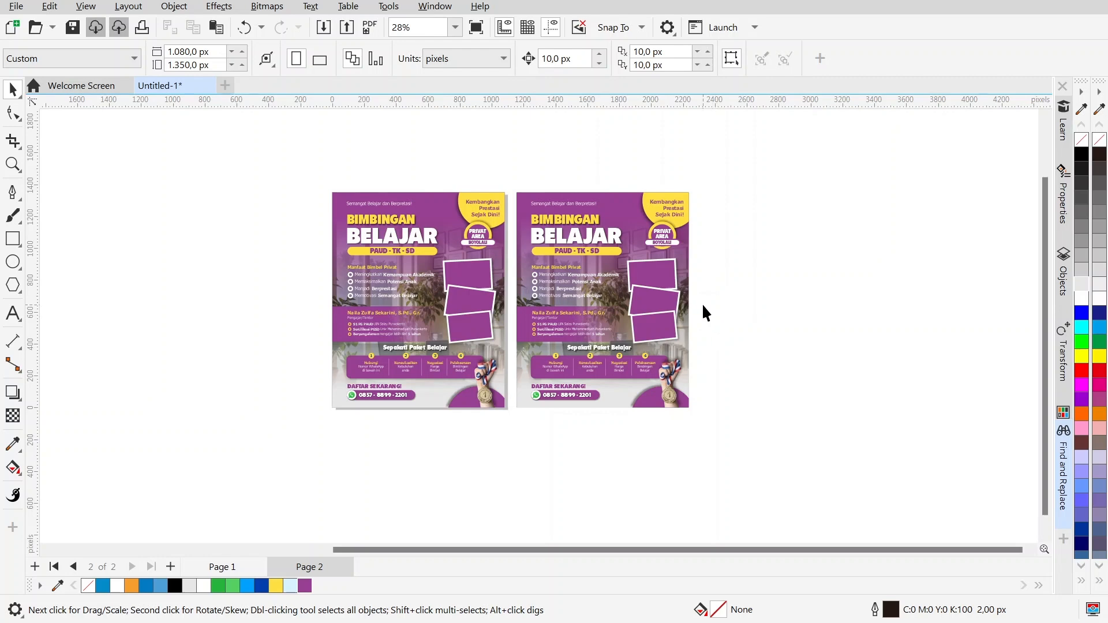
{"action": "scroll", "coordinate": [697, 299], "scroll_direction": "up", "scroll_amount": 1}
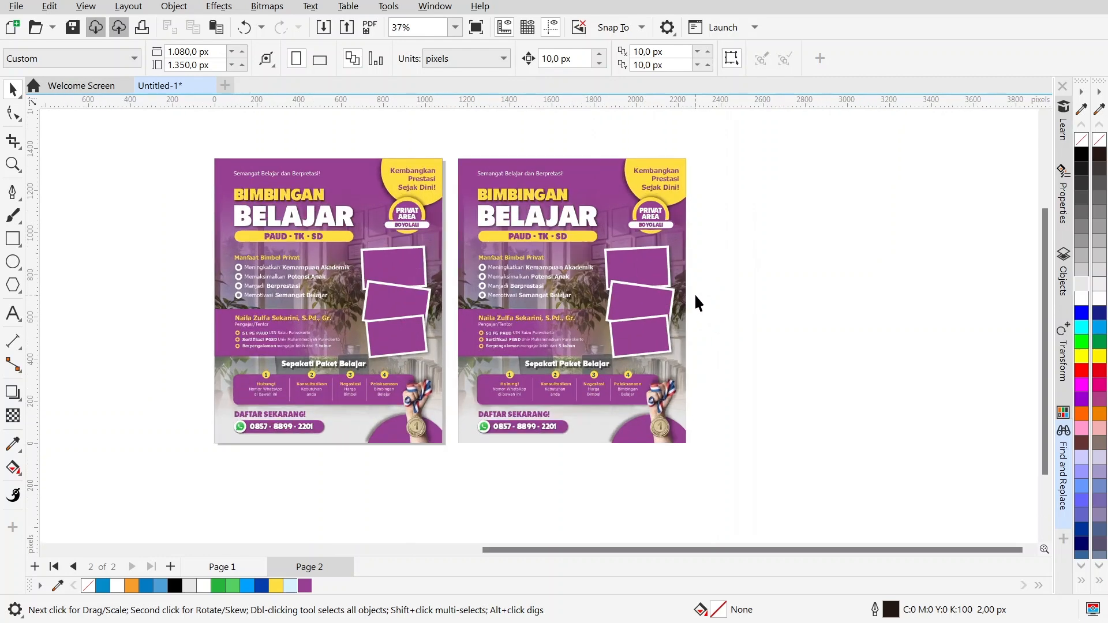
{"action": "key", "text": "ctrl+f"}
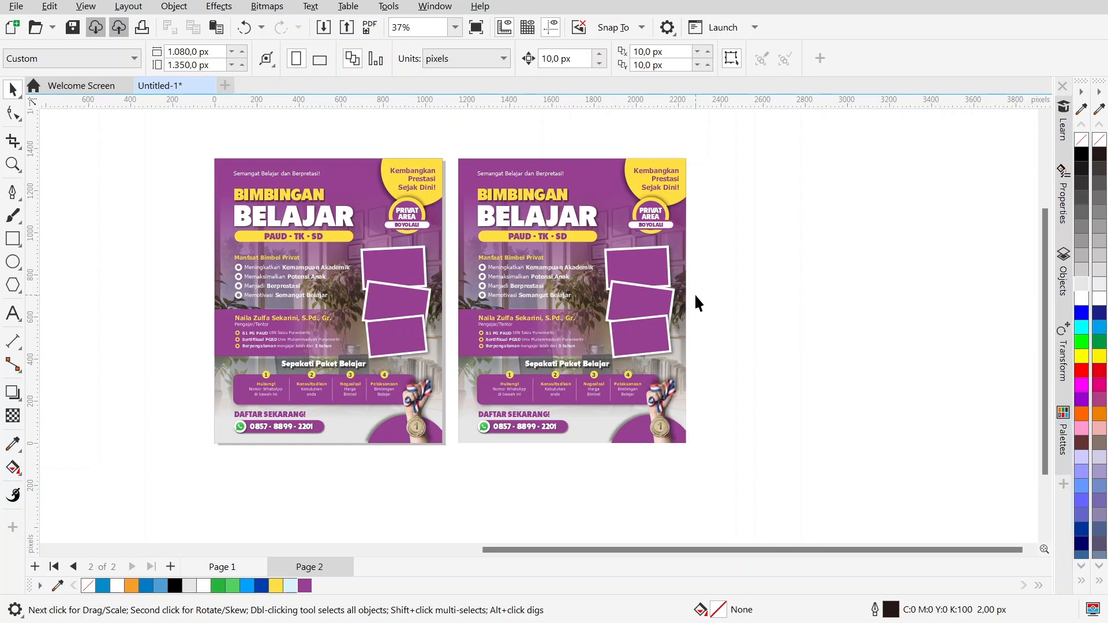
{"action": "left_click_drag", "start_coordinate": [448, 134], "coordinate": [709, 465]}
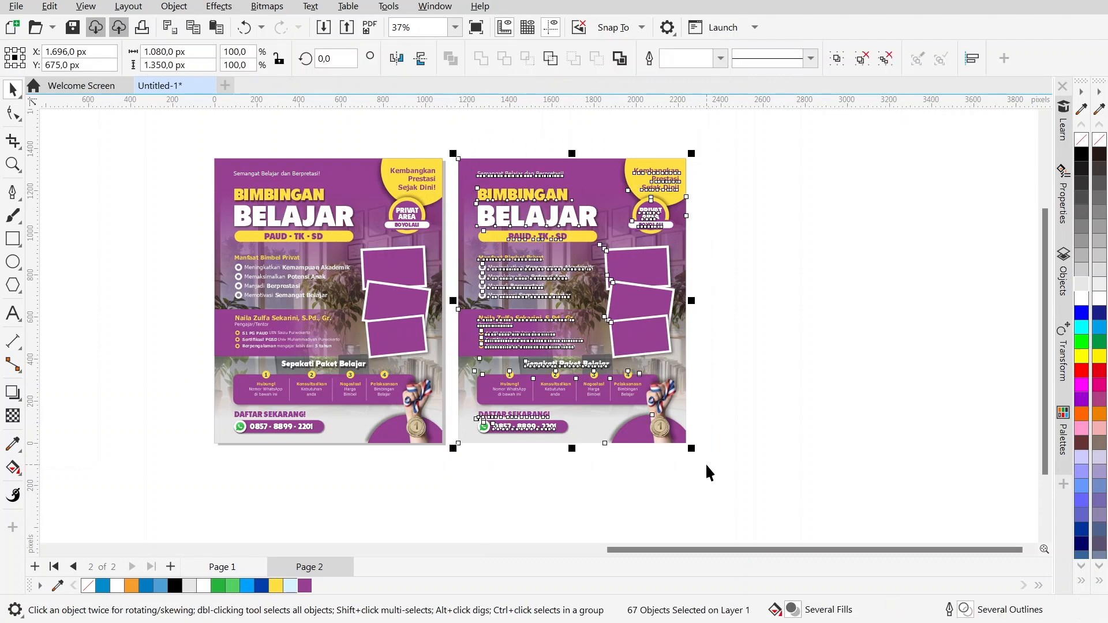
{"action": "key", "text": "ctrl+f"}
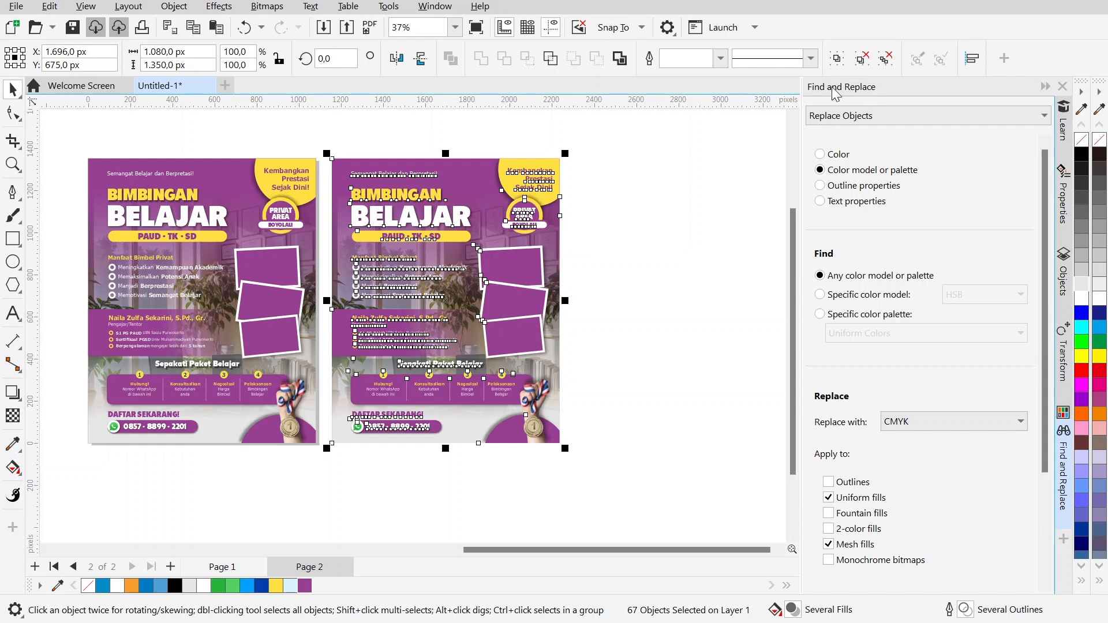
{"action": "left_click", "coordinate": [845, 118]}
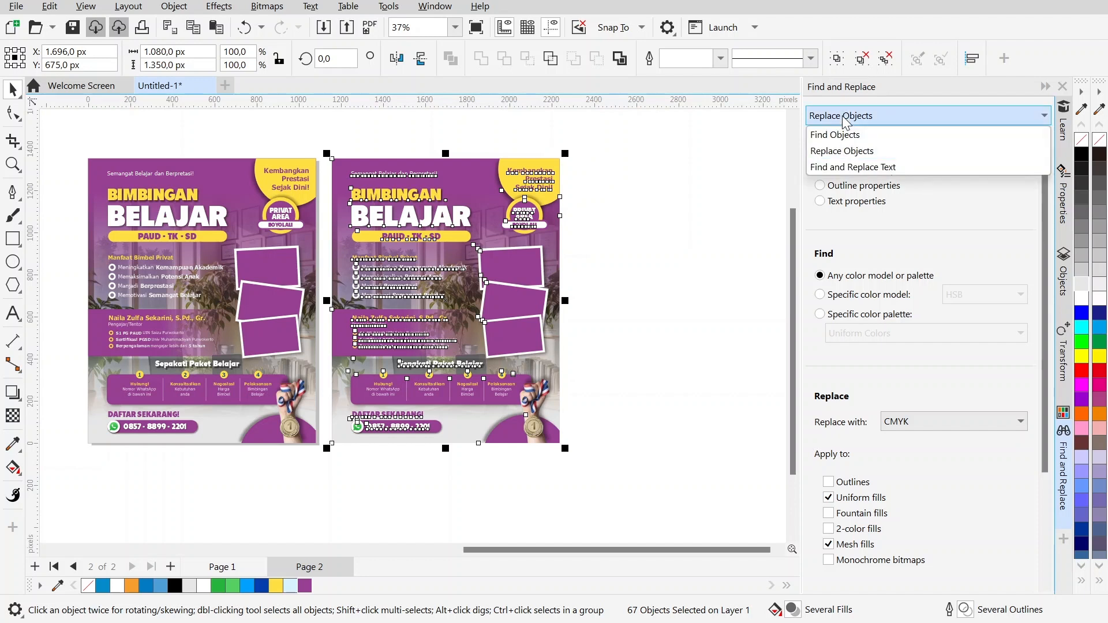
{"action": "left_click", "coordinate": [831, 151]}
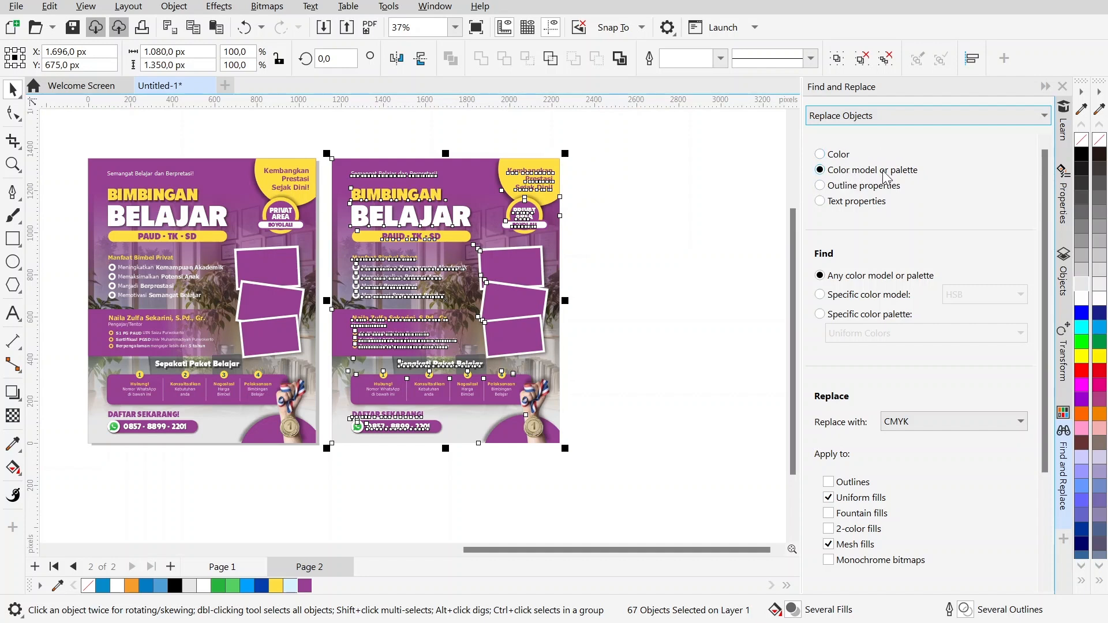
{"action": "left_click", "coordinate": [854, 316]}
{"action": "left_click", "coordinate": [871, 338]}
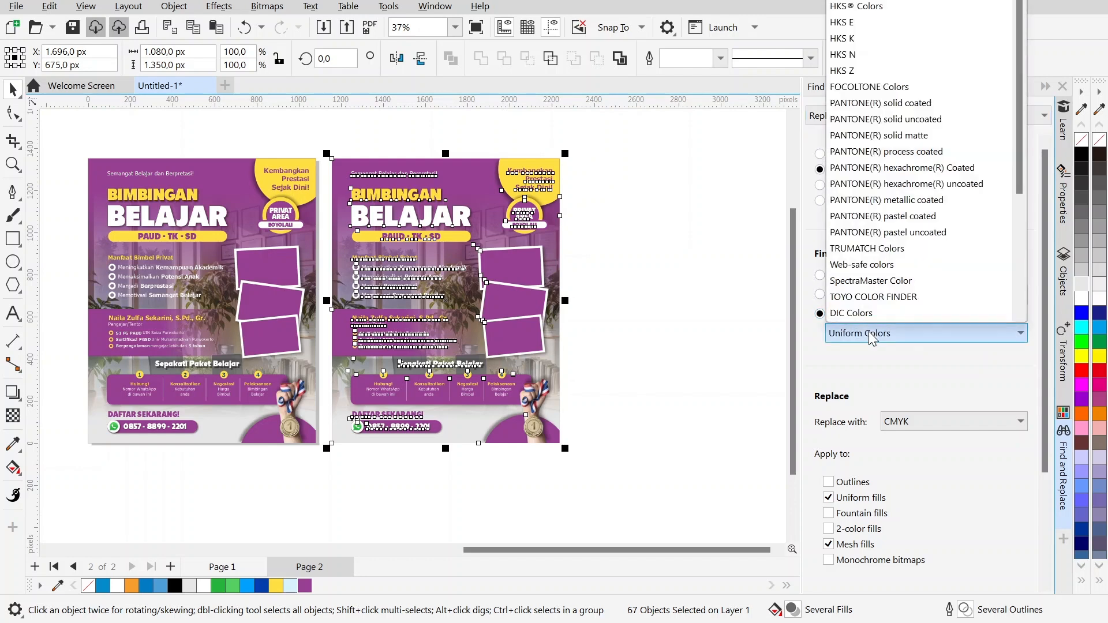
{"action": "scroll", "coordinate": [877, 299], "scroll_direction": "down", "scroll_amount": 4}
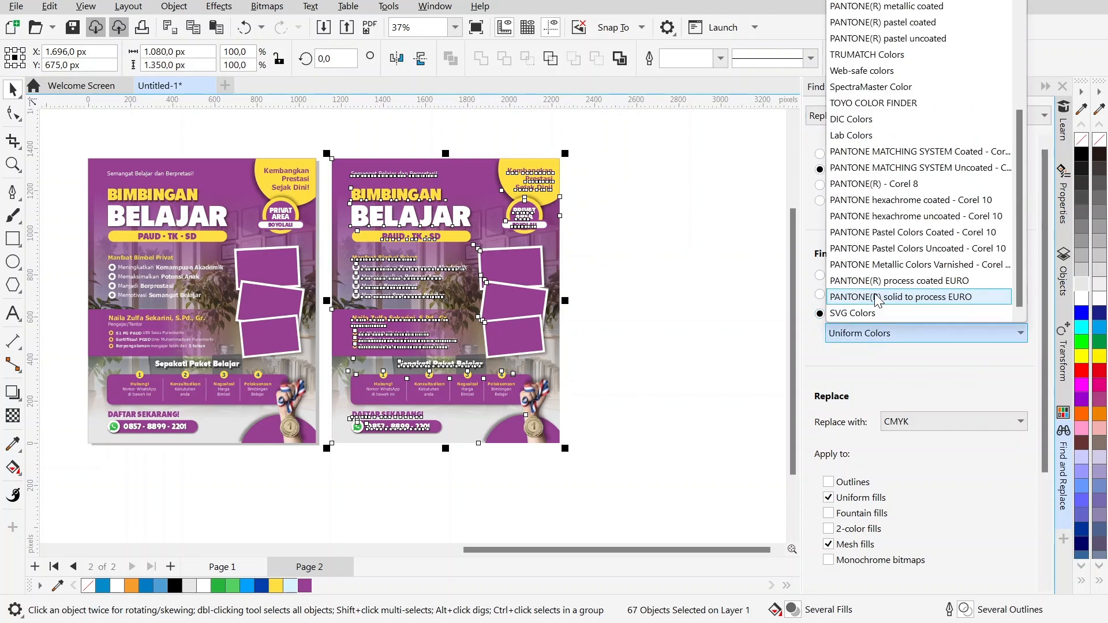
{"action": "scroll", "coordinate": [879, 299], "scroll_direction": "up", "scroll_amount": 4}
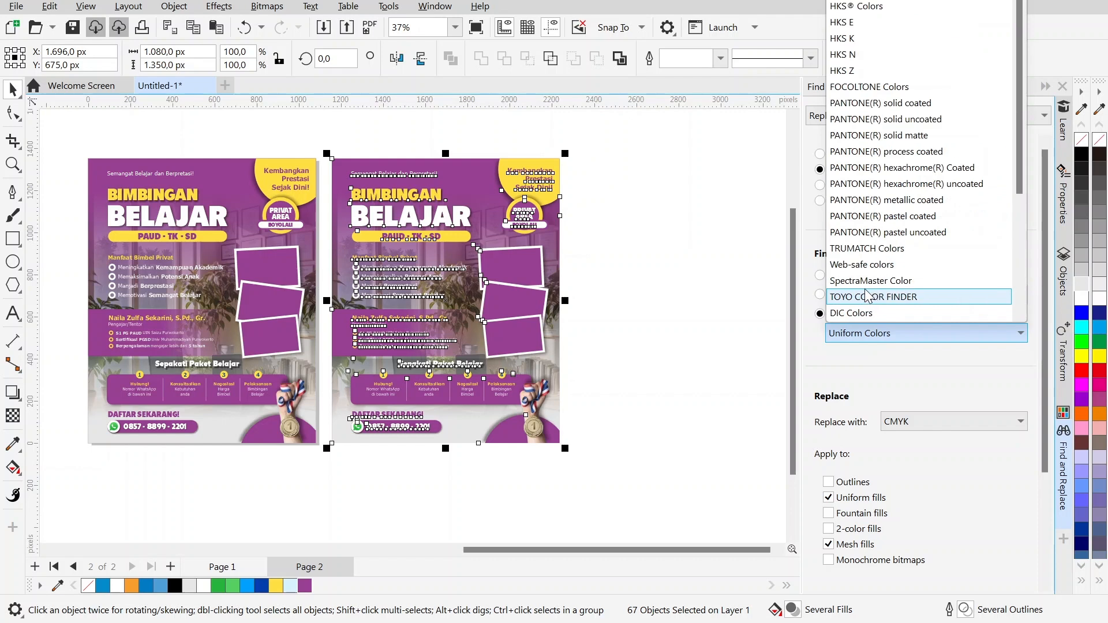
{"action": "left_click", "coordinate": [752, 287]}
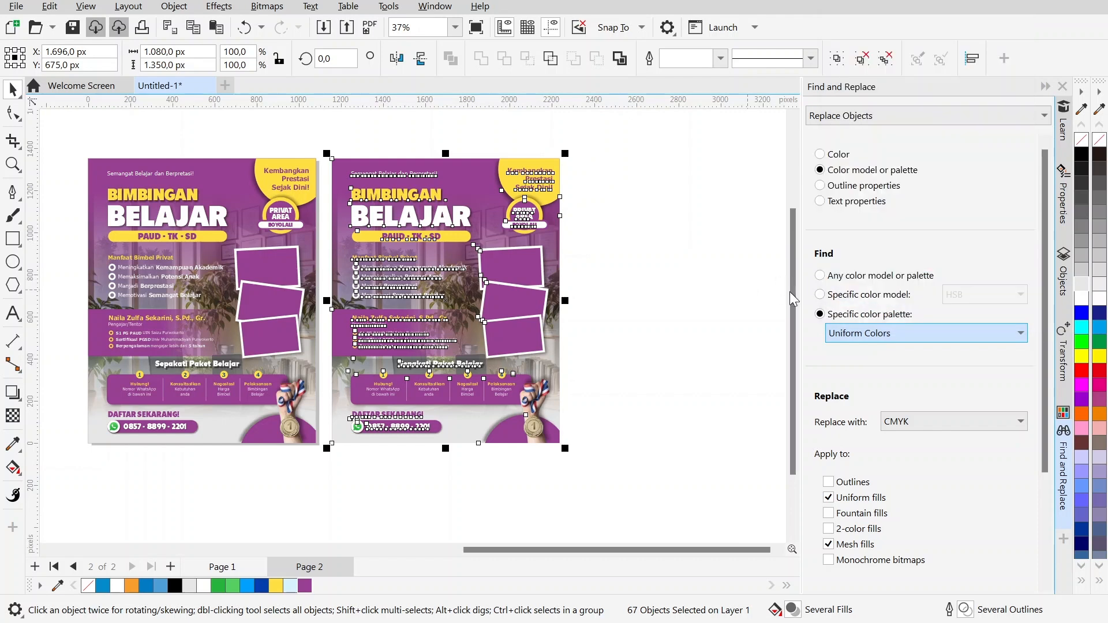
{"action": "left_click", "coordinate": [819, 276]}
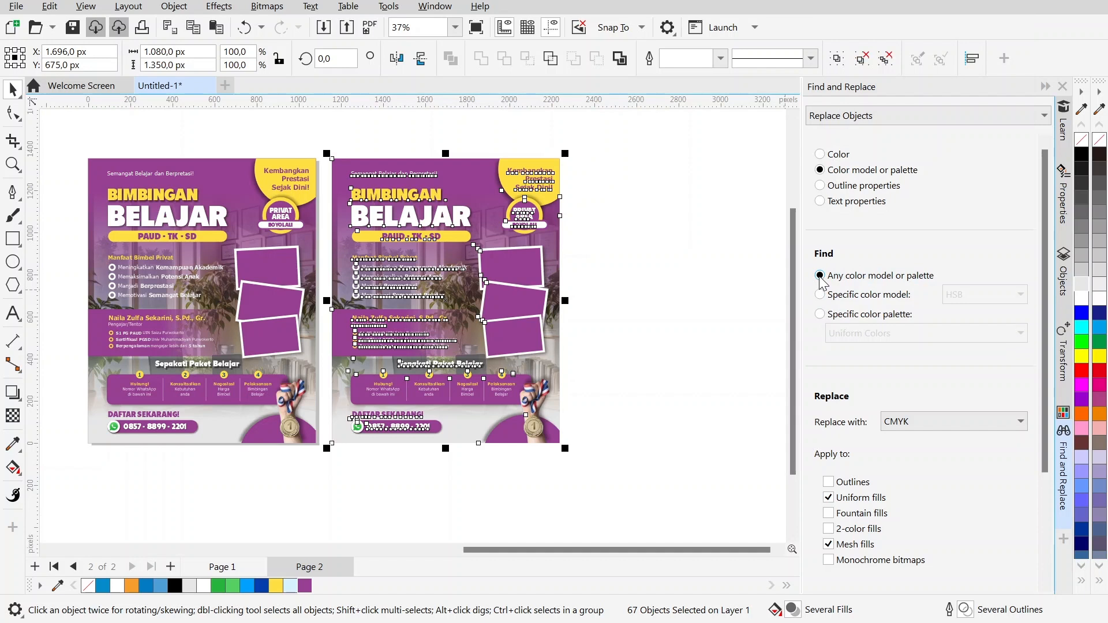
Replace all color models with CMYK for outlines, uniform fills, fountain fills and mesh fills, continuing the search from the beginning
{"action": "scroll", "coordinate": [858, 424], "scroll_direction": "down", "scroll_amount": 3}
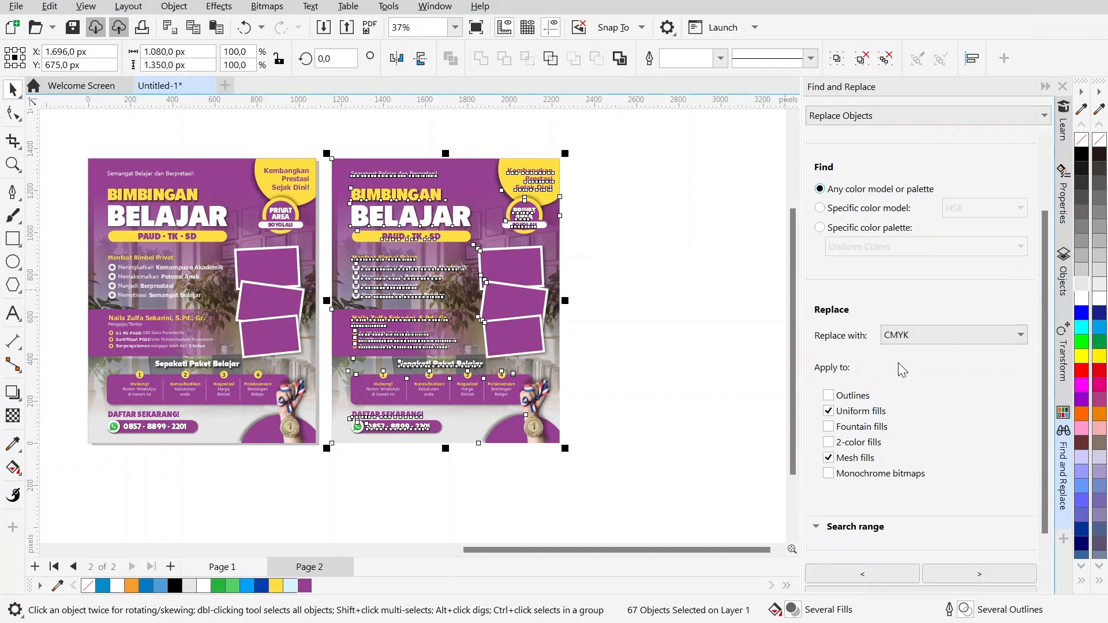
{"action": "scroll", "coordinate": [903, 357], "scroll_direction": "down", "scroll_amount": 1}
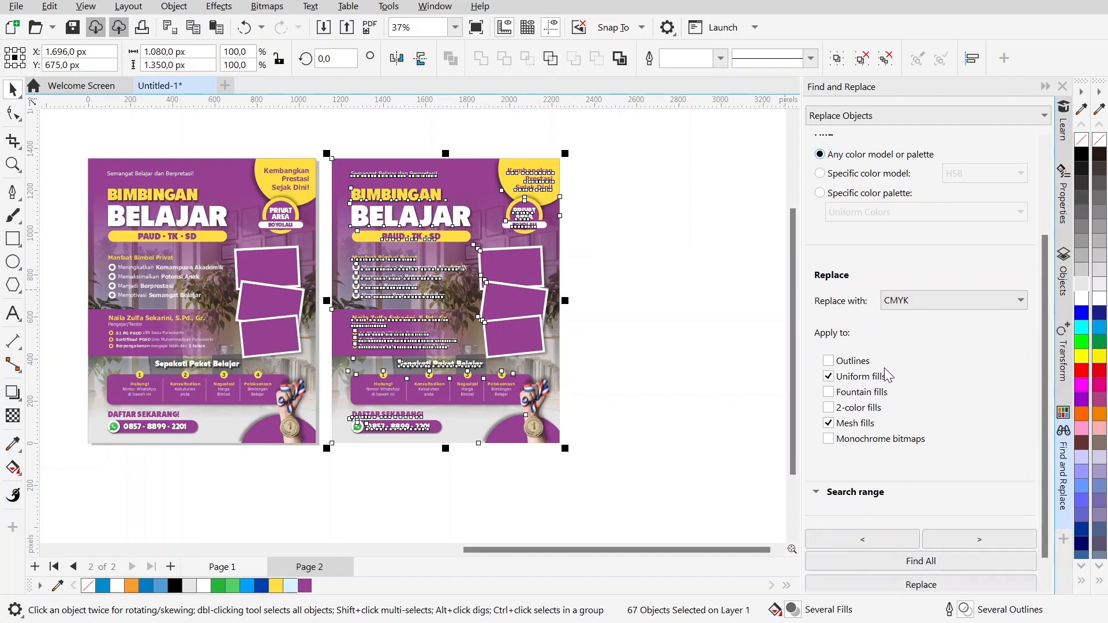
{"action": "scroll", "coordinate": [883, 358], "scroll_direction": "down", "scroll_amount": 1}
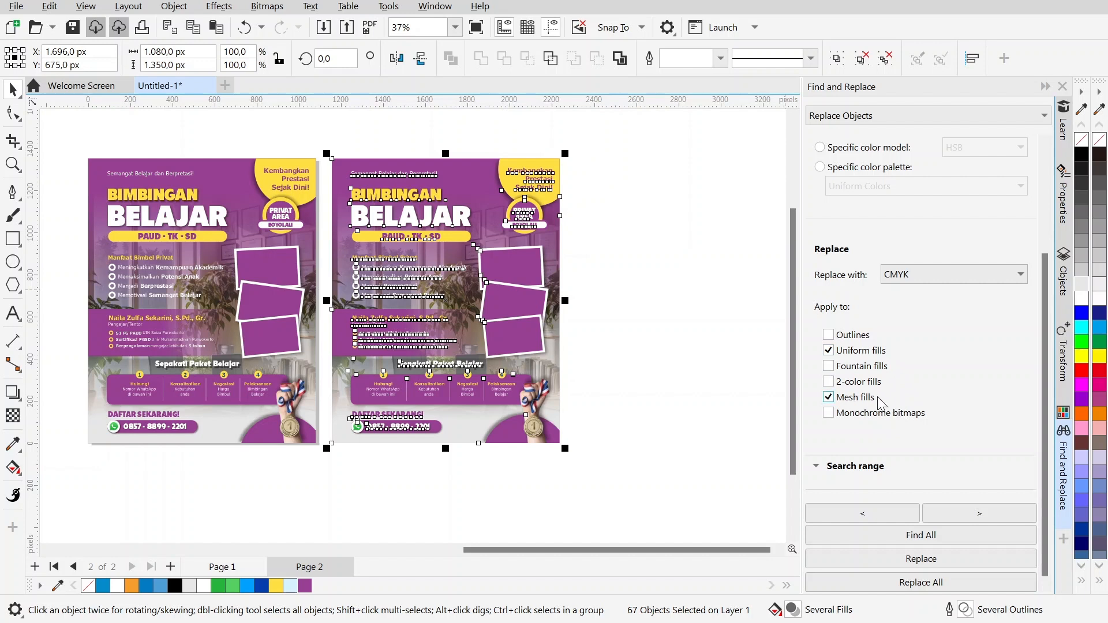
{"action": "left_click", "coordinate": [829, 367]}
{"action": "left_click", "coordinate": [930, 582]}
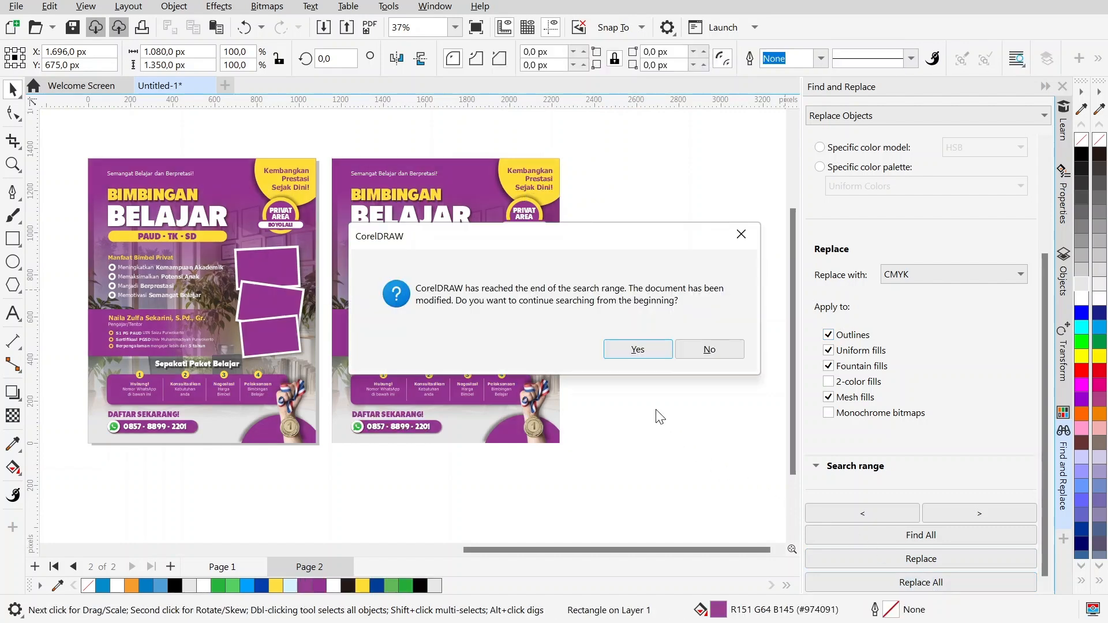
{"action": "left_click", "coordinate": [631, 350]}
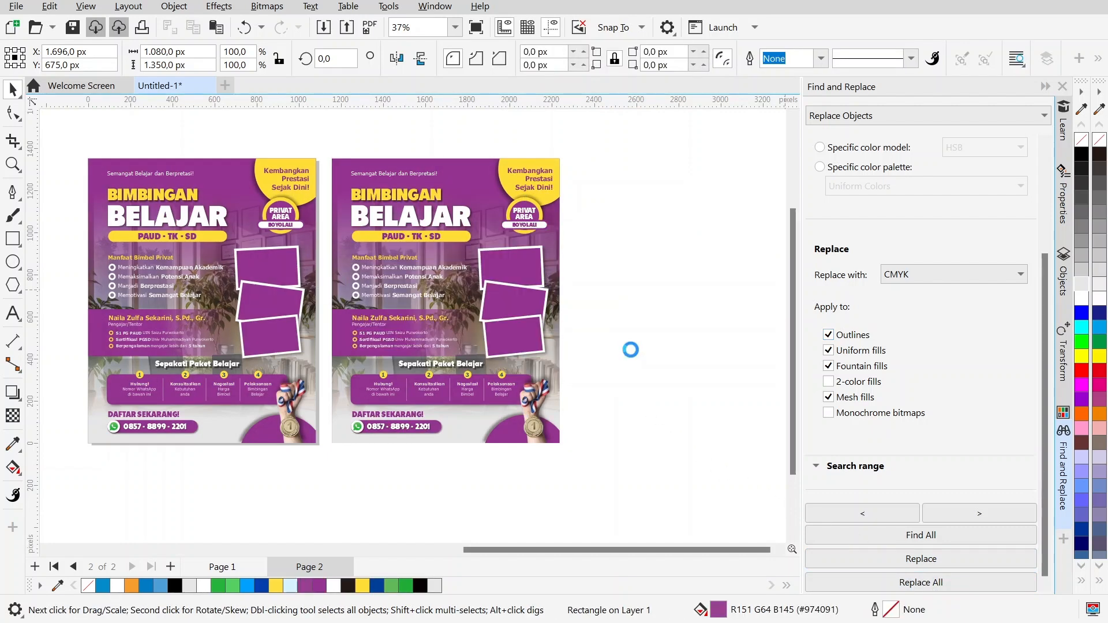
{"action": "left_click", "coordinate": [635, 350]}
{"action": "key", "text": "i"}
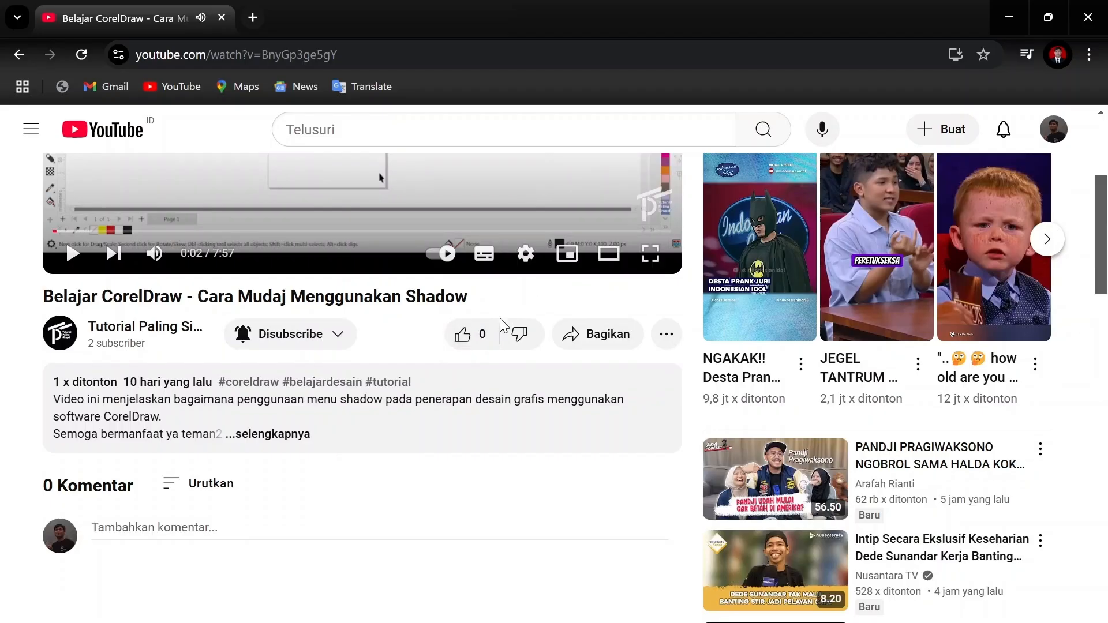
On YouTube, like the CorelDRAW shadow tutorial video and write "Tulis komentar" in its comment field
{"action": "left_click", "coordinate": [477, 336]}
{"action": "scroll", "coordinate": [200, 445], "scroll_direction": "down", "scroll_amount": 1}
{"action": "left_click", "coordinate": [200, 444]}
{"action": "type", "text": "T"}
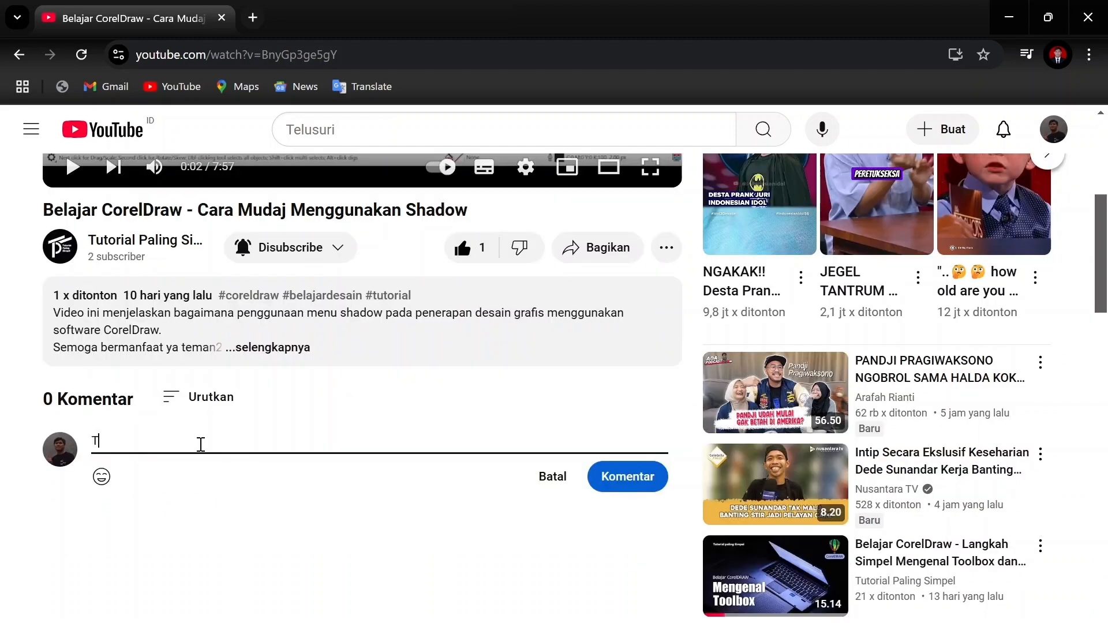
{"action": "type", "text": "ulis komentar"}
{"action": "key", "text": "alt+Left"}
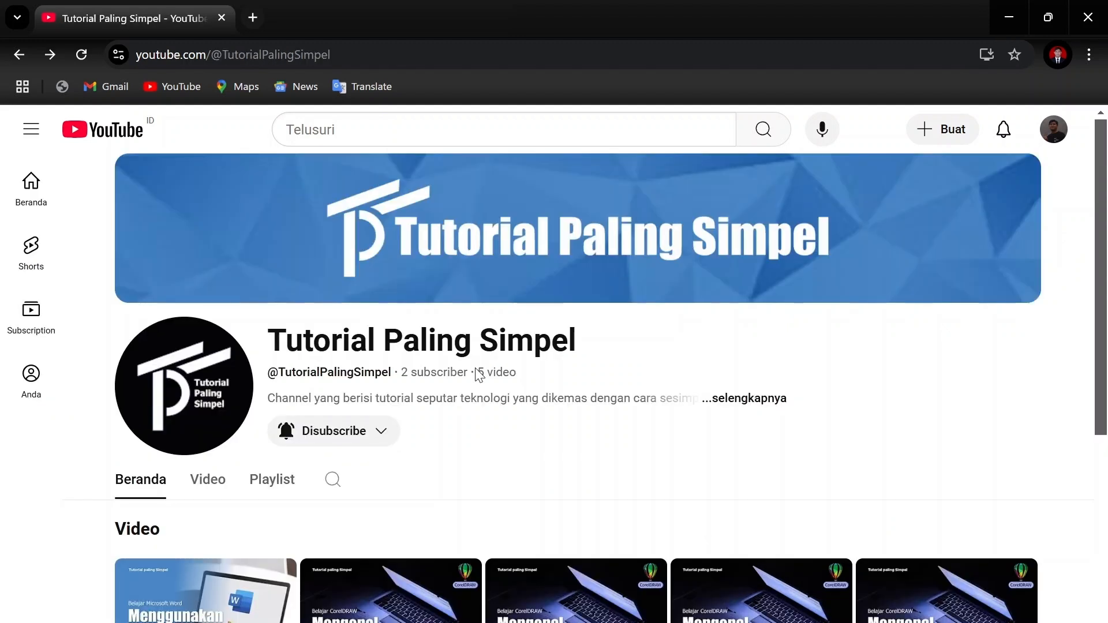